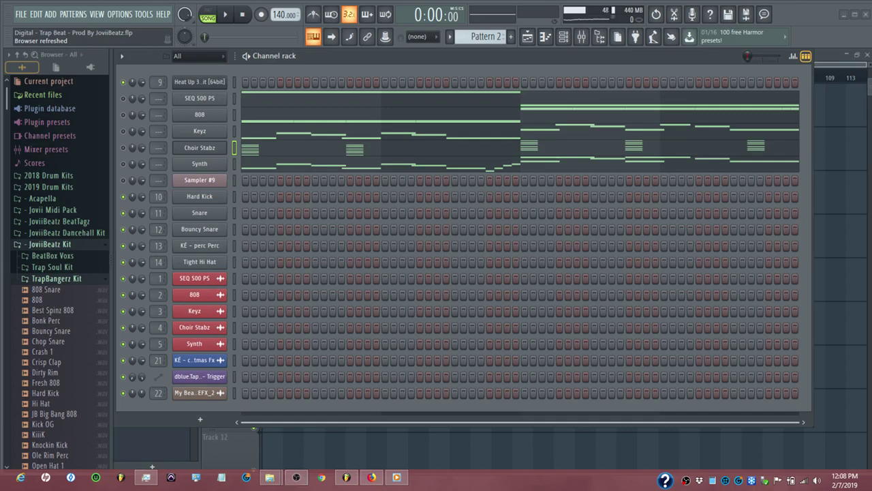
# Show the playlist arrangement and solo the SEQ 500 PS track.
pyautogui.click(528, 38)
pyautogui.scroll(3, 311, 96)
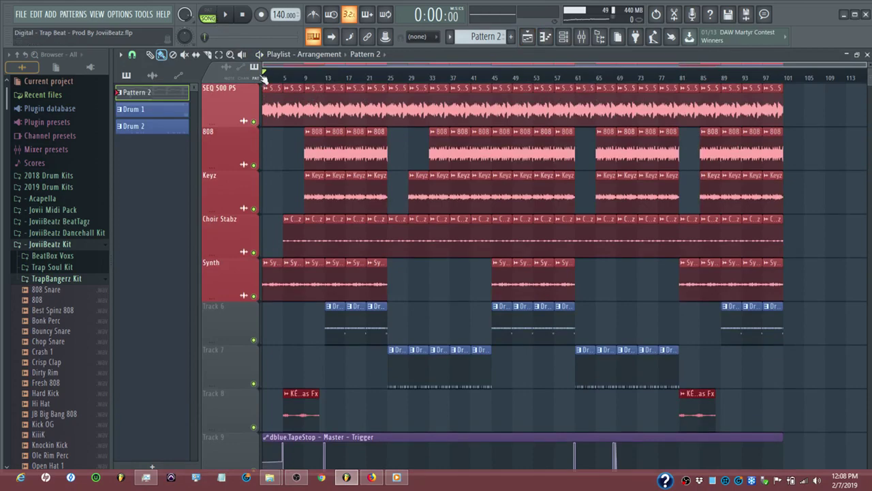
pyautogui.rightClick(253, 121)
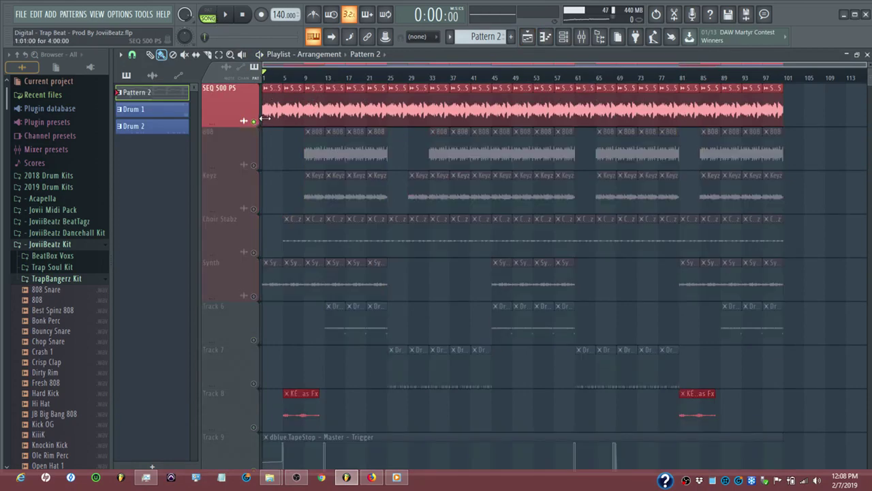
pyautogui.scroll(4, 312, 85)
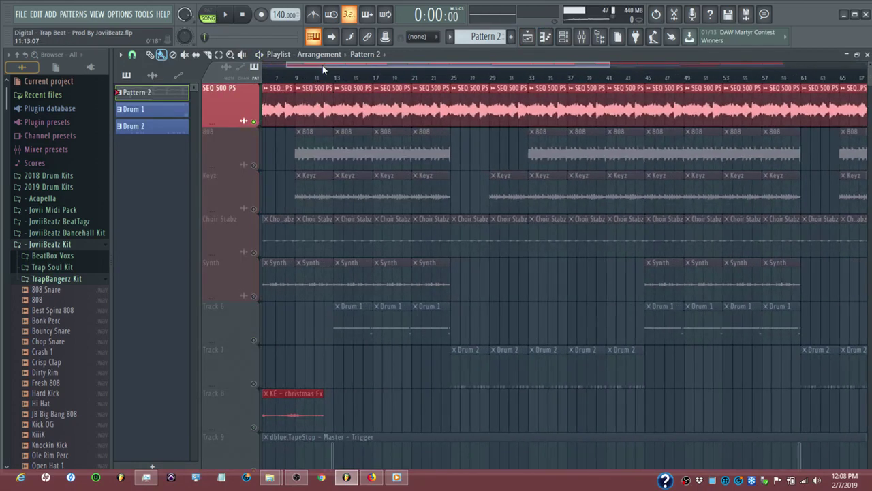
# Show the Heat Up 3 instrument from the channel rack, examine its 64BIT synth preset, and close it.
pyautogui.click(563, 38)
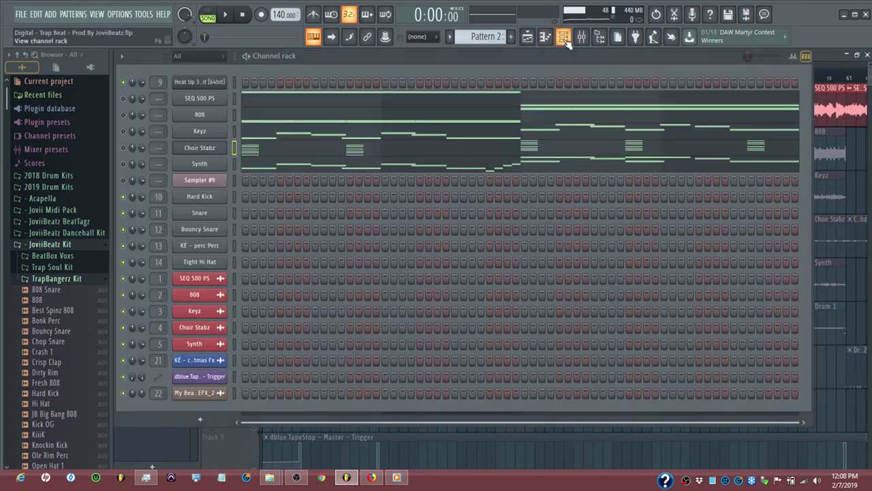
pyautogui.click(228, 85)
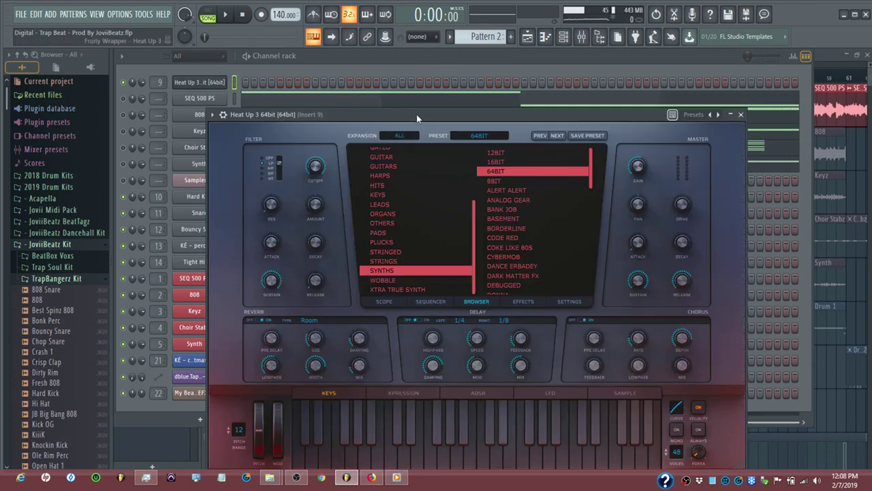
pyautogui.moveTo(417, 119); pyautogui.dragTo(467, 93)
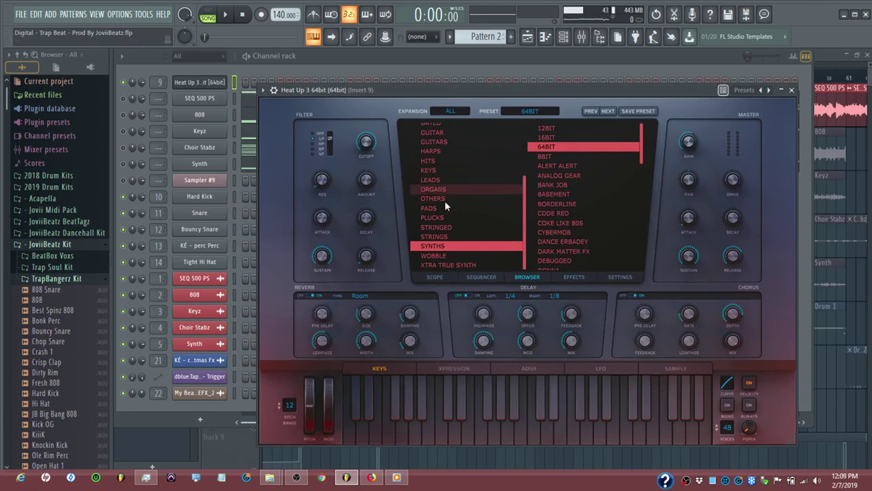
pyautogui.click(791, 90)
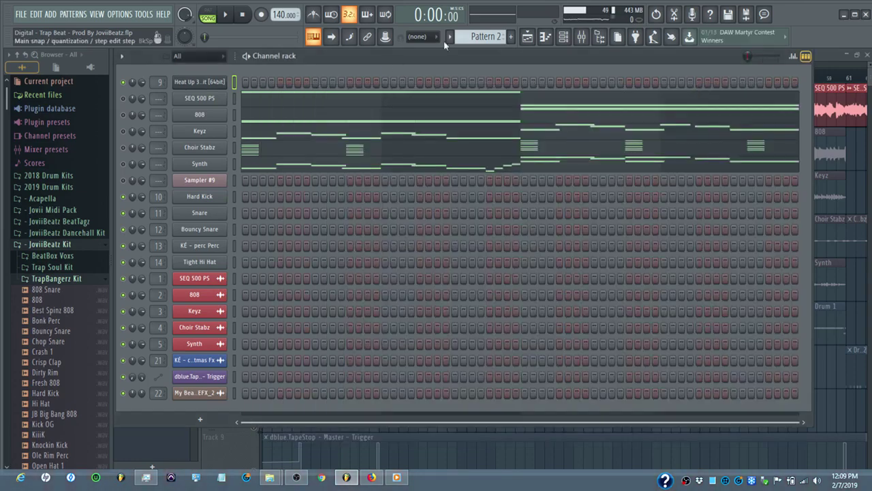
# Return to the playlist and listen to the soloed SEQ 500 PS track from the start.
pyautogui.click(545, 37)
pyautogui.click(545, 37)
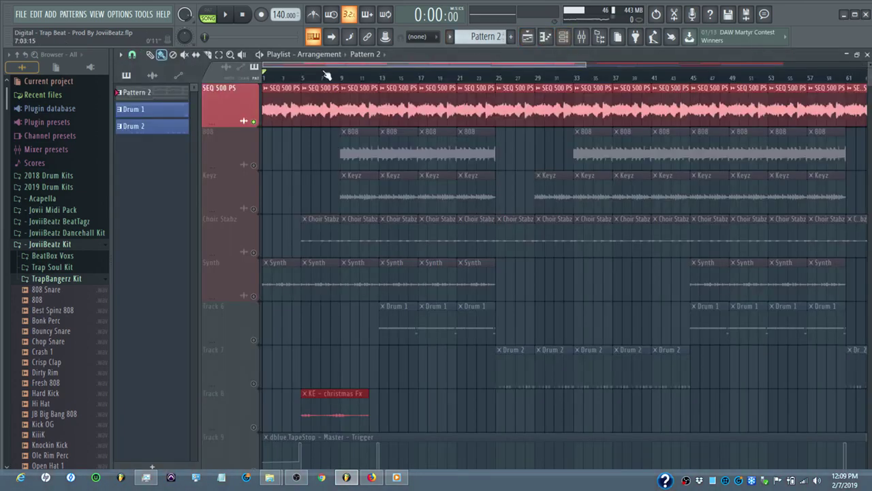
pyautogui.scroll(-3, 315, 80)
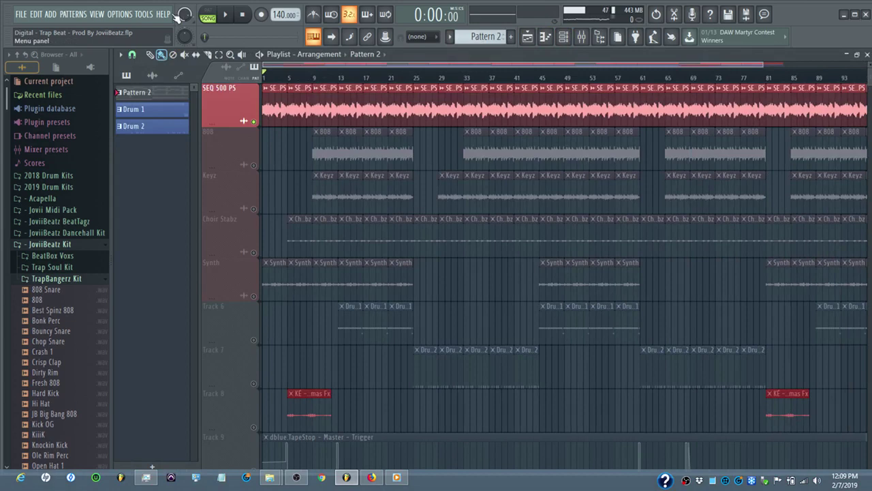
pyautogui.click(226, 14)
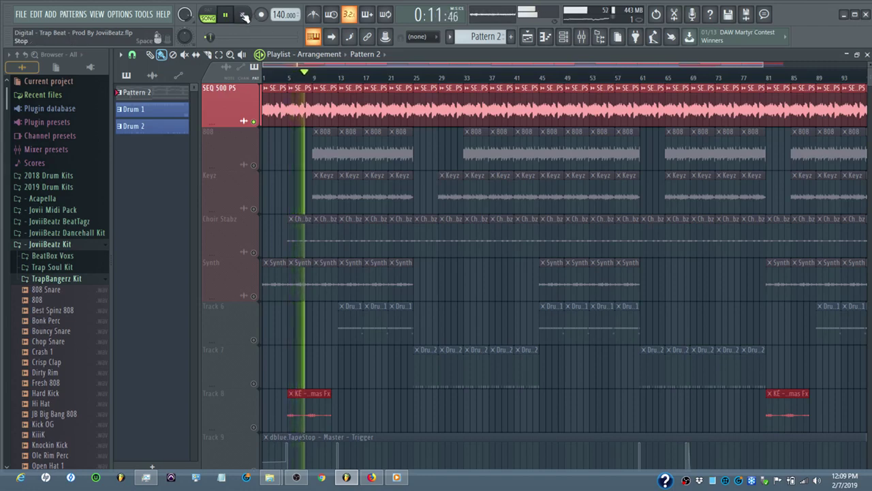
pyautogui.click(244, 16)
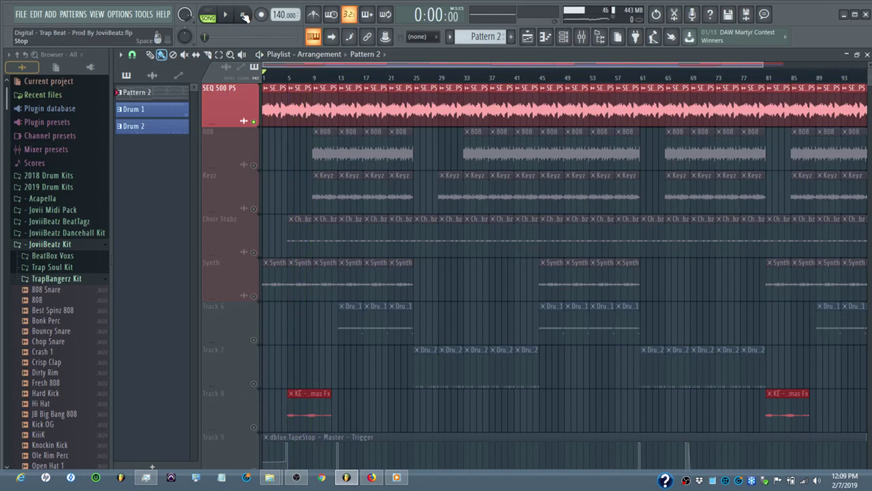
# Check the effects on the SEQ 500 PS mixer insert and return to the playlist.
pyautogui.click(584, 38)
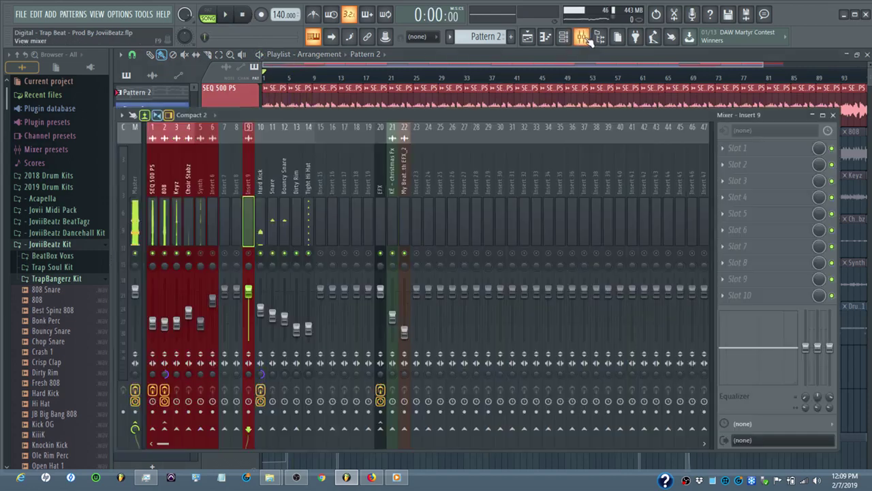
pyautogui.click(155, 193)
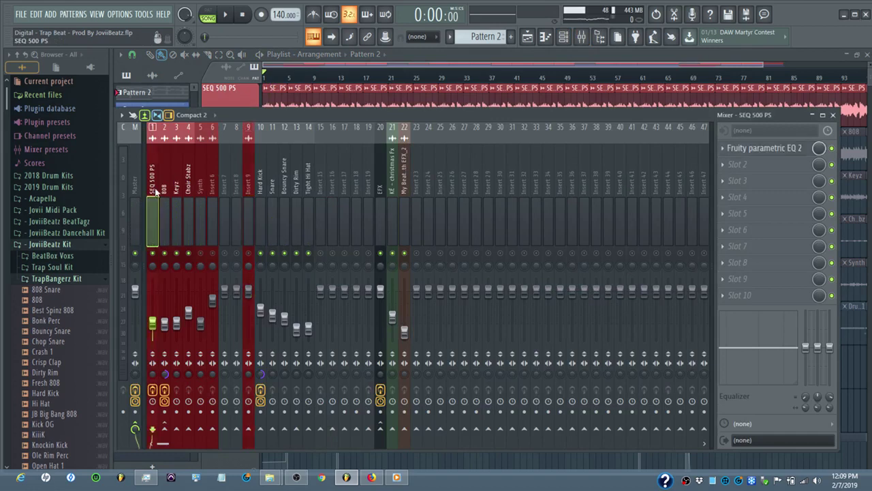
pyautogui.click(362, 62)
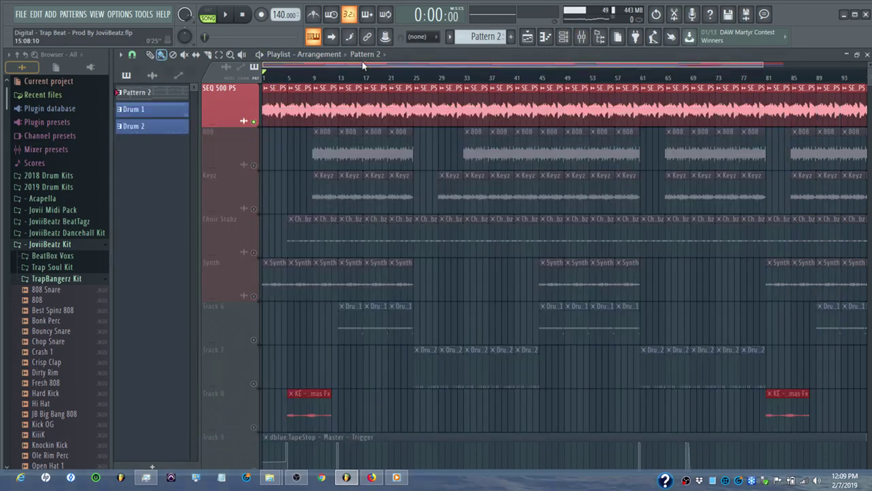
# Solo the 808 track in the playlist and listen to it from about bar 7.
pyautogui.click(243, 168)
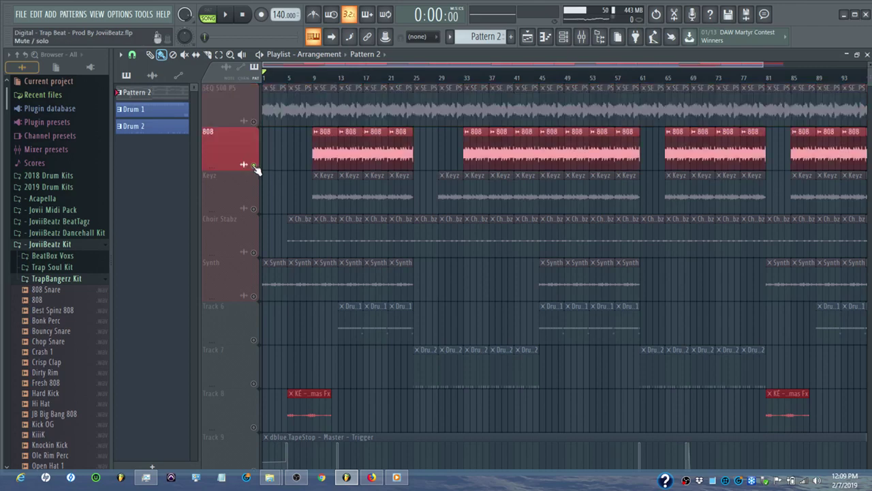
pyautogui.click(301, 75)
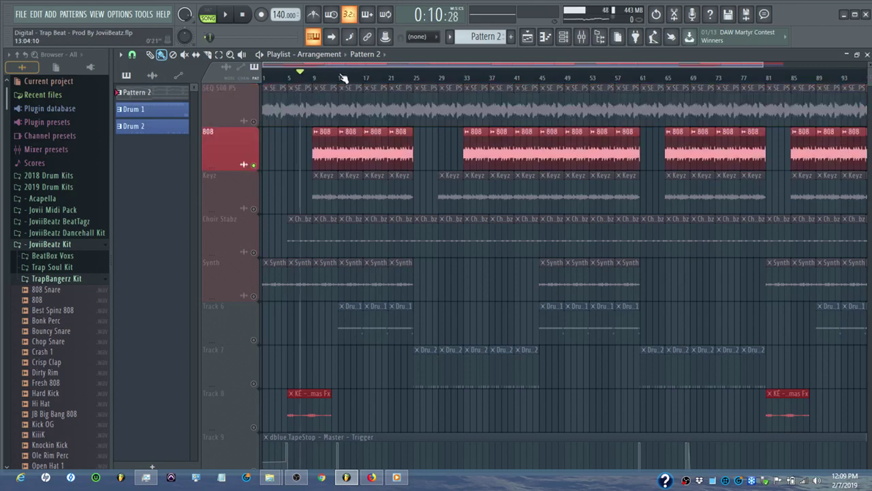
pyautogui.press('space')
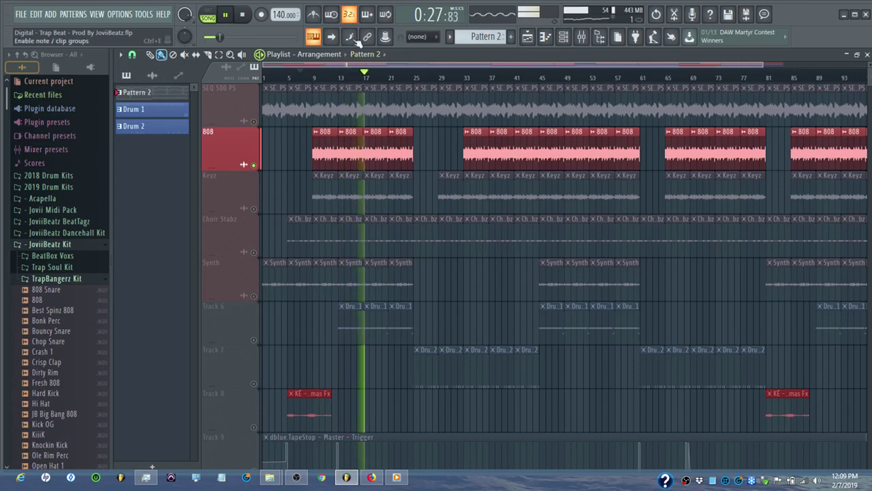
pyautogui.click(245, 16)
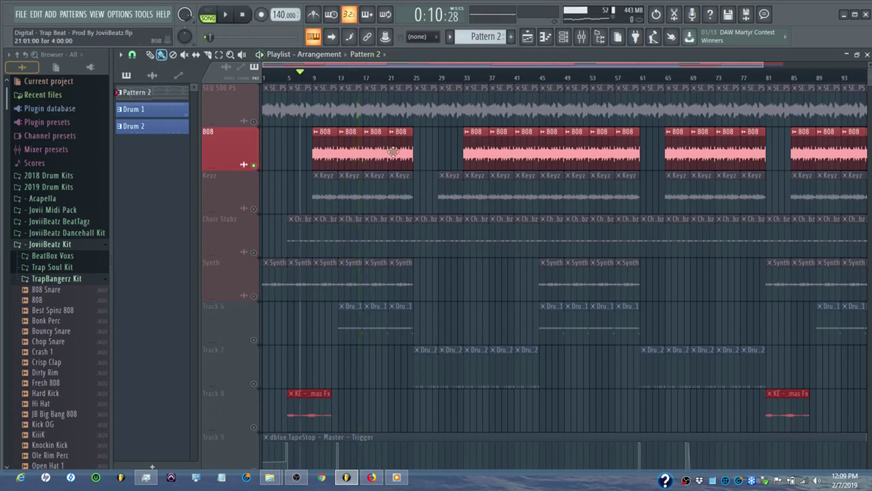
# Examine the Fruity Limiter on the 808 mixer insert and compare with the Hard Kick insert's effect chain.
pyautogui.click(581, 36)
pyautogui.click(164, 218)
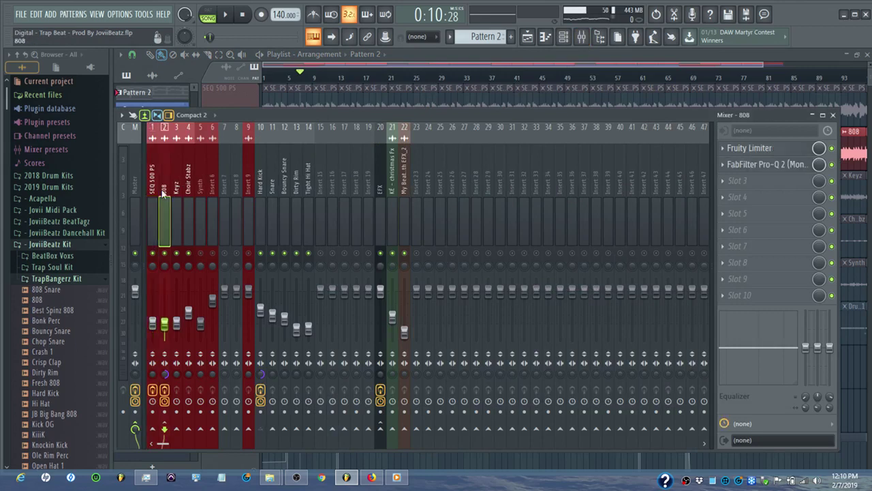
pyautogui.click(763, 153)
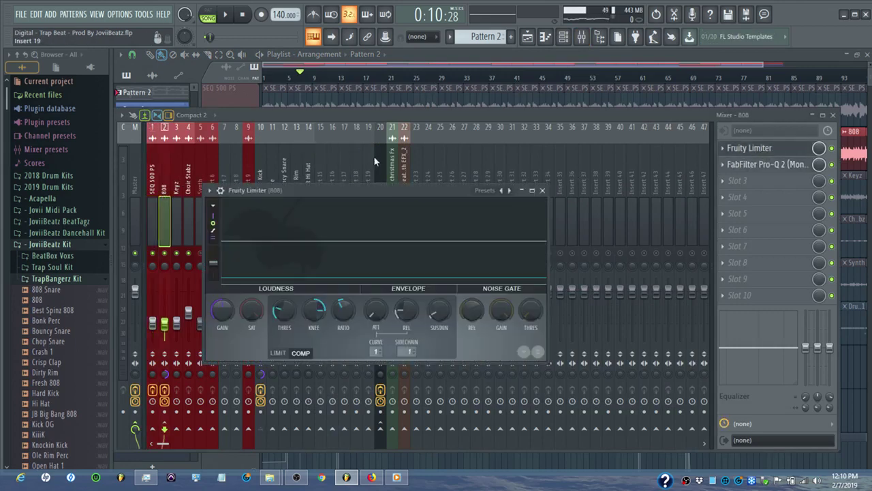
pyautogui.click(262, 173)
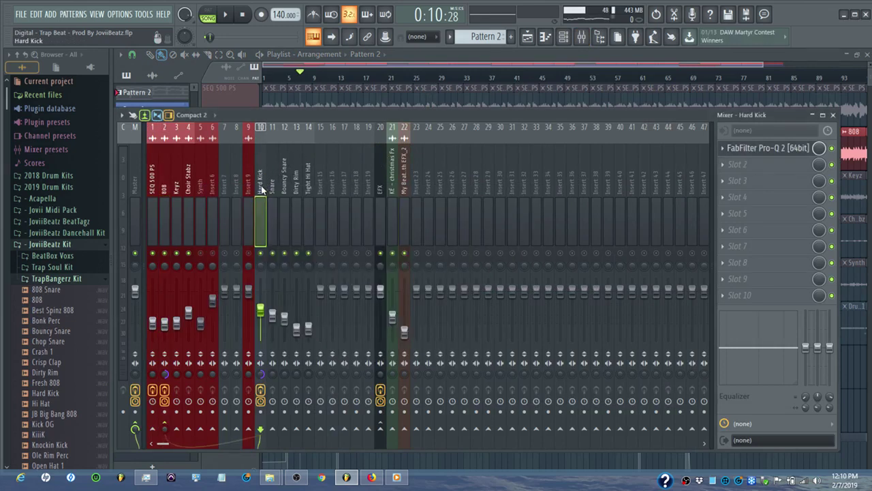
pyautogui.click(166, 191)
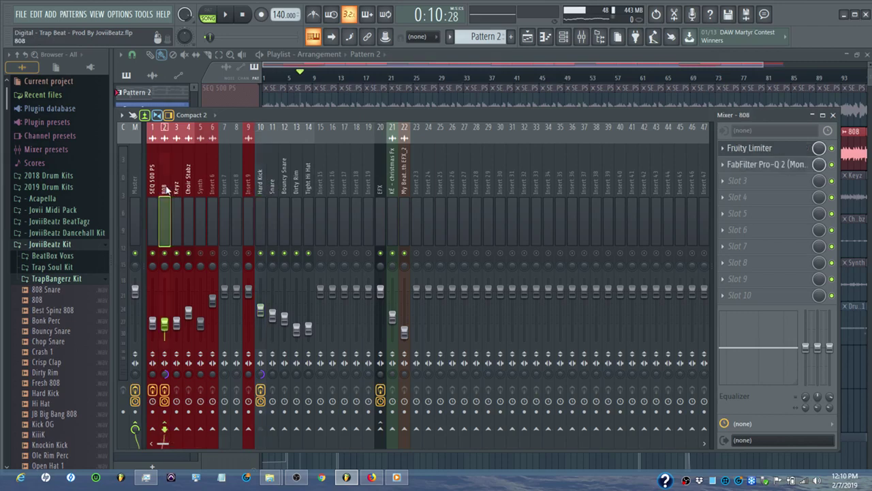
# Examine the high-frequency cut in the 808 insert's FabFilter Pro-Q 2 and close the equalizer.
pyautogui.click(748, 170)
pyautogui.moveTo(477, 334); pyautogui.dragTo(480, 310)
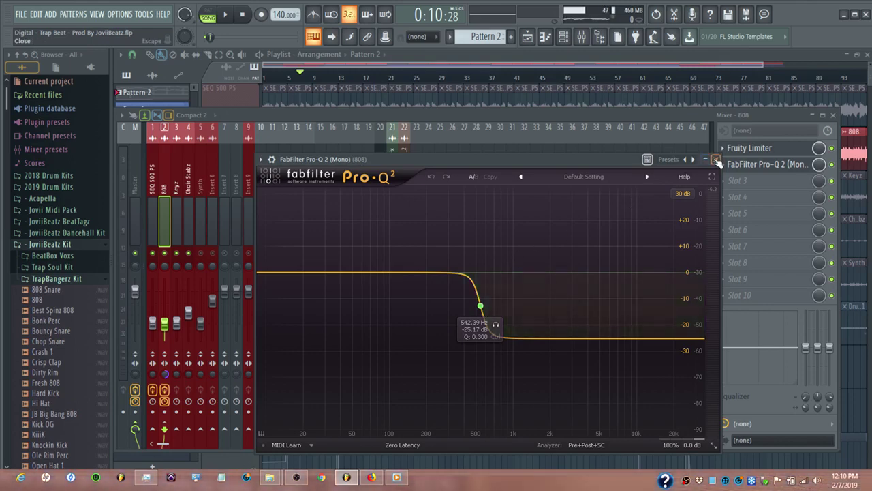
pyautogui.click(716, 160)
pyautogui.click(542, 189)
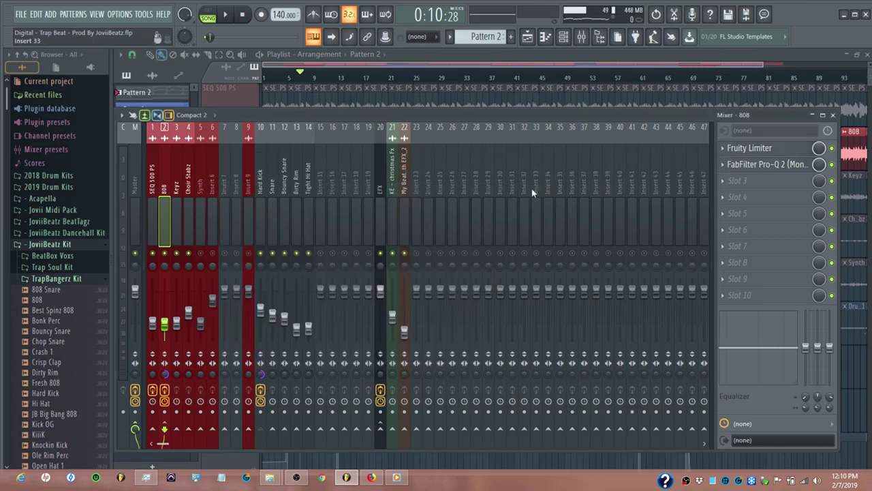
# Return to the playlist, solo the Keyz track, and listen to it from about bar 7.
pyautogui.click(379, 58)
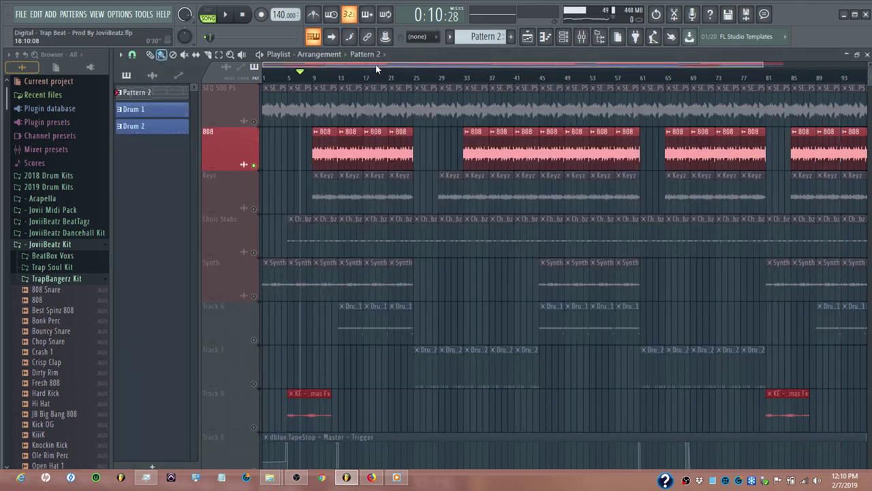
pyautogui.rightClick(255, 209)
pyautogui.press('space')
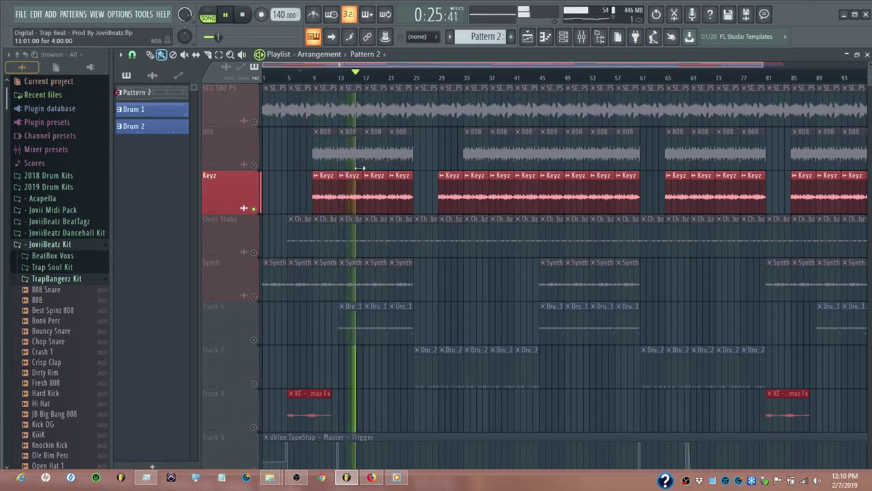
pyautogui.click(243, 16)
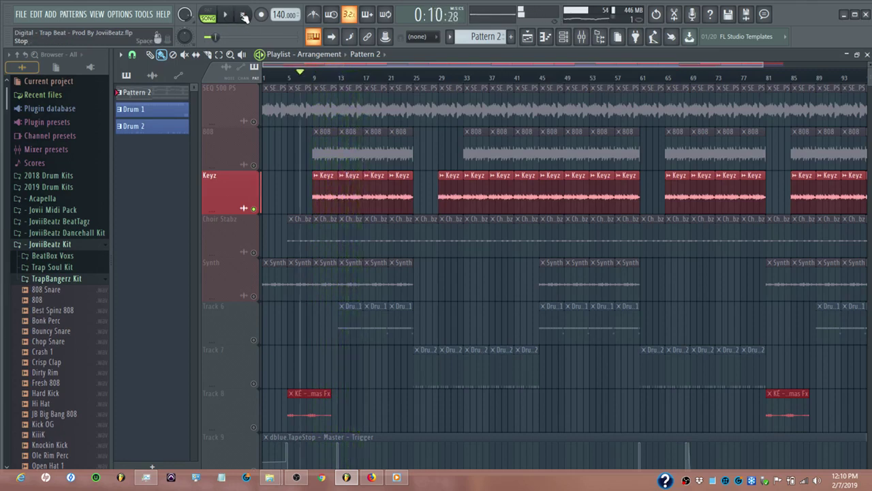
# Check the Keyz mixer insert for effects and return to the playlist.
pyautogui.click(582, 37)
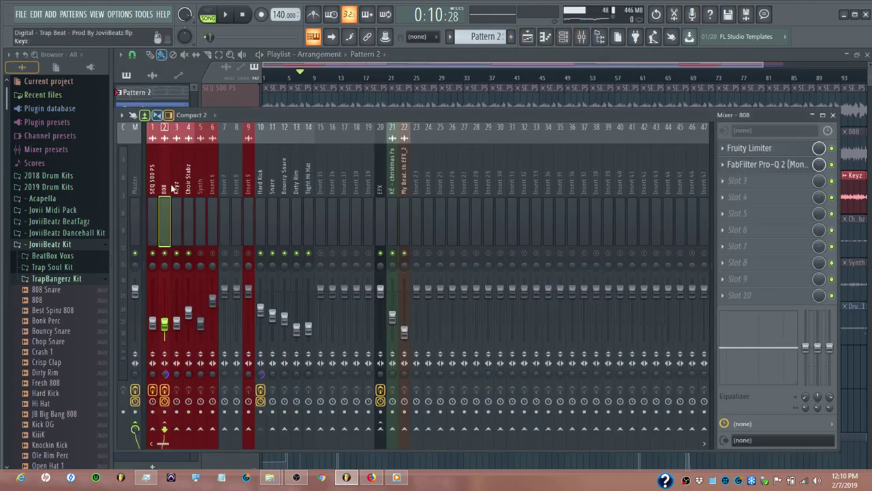
pyautogui.click(176, 190)
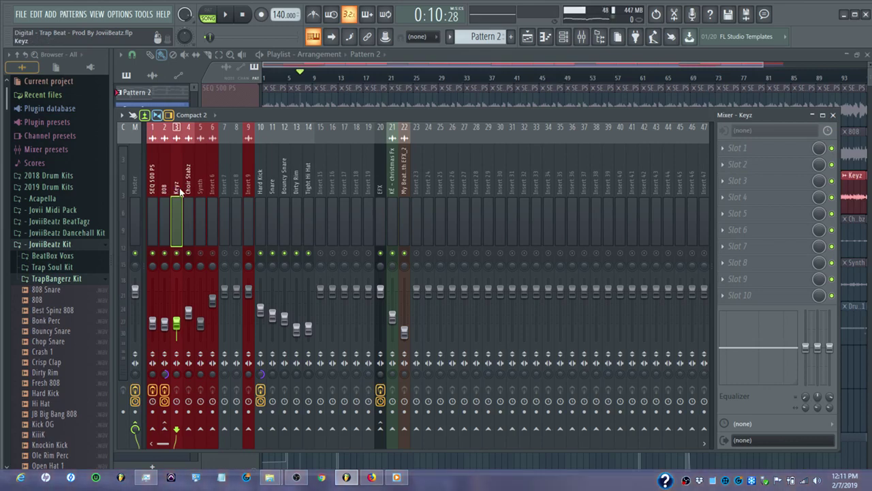
pyautogui.press('F9')
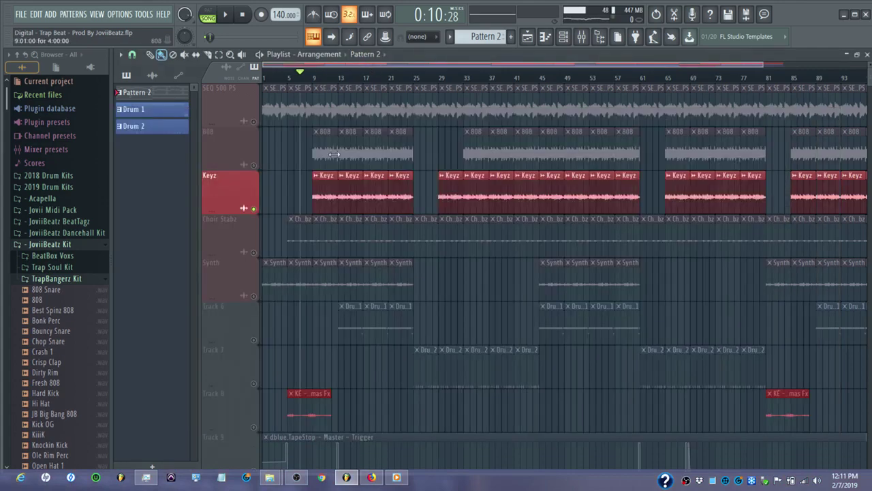
# Solo the Choir Stabz track and listen to it from about bar 5.
pyautogui.rightClick(253, 252)
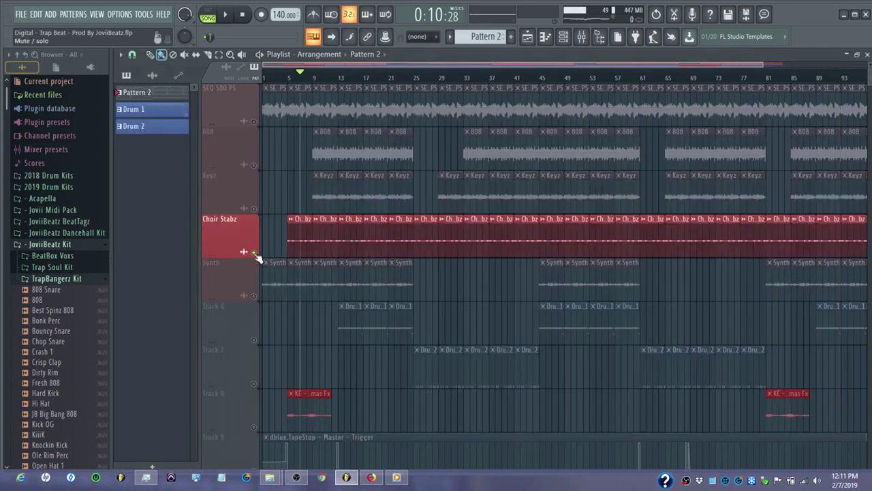
pyautogui.click(288, 80)
pyautogui.press('space')
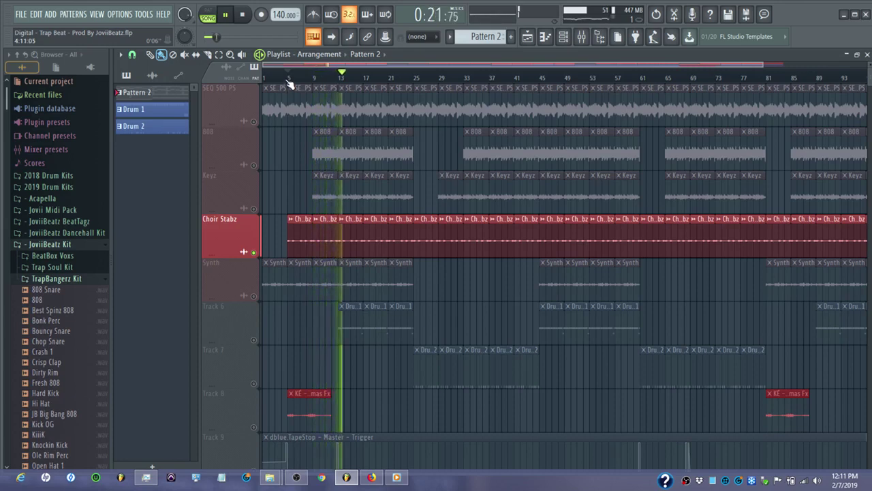
pyautogui.click(243, 16)
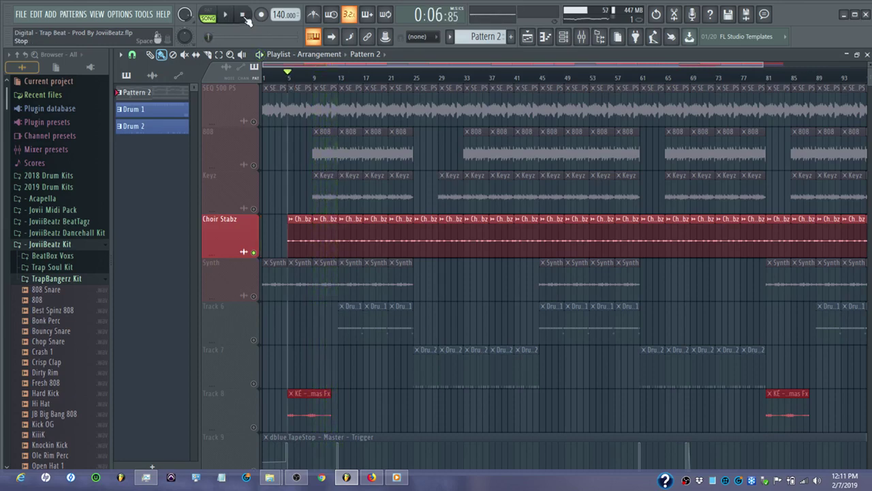
# Solo the Synth track, unmute mixer insert 6, and listen to the track from the beginning of the song.
pyautogui.click(258, 293)
pyautogui.click(242, 19)
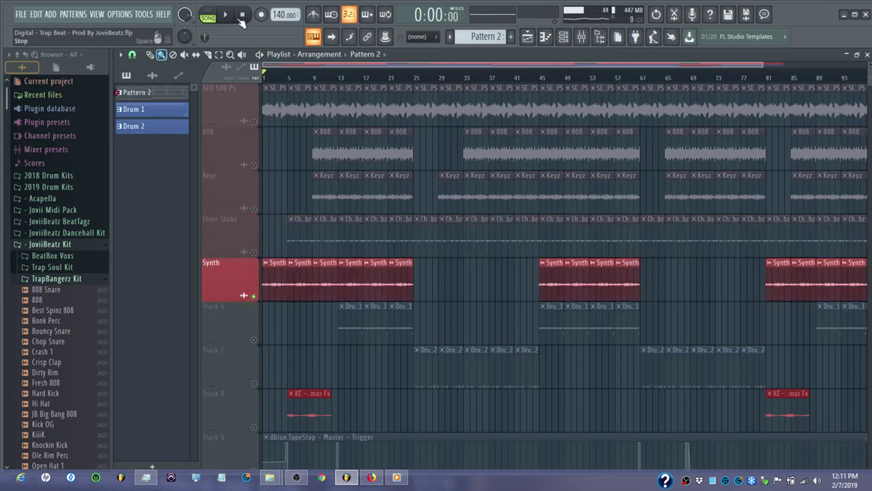
pyautogui.press('space')
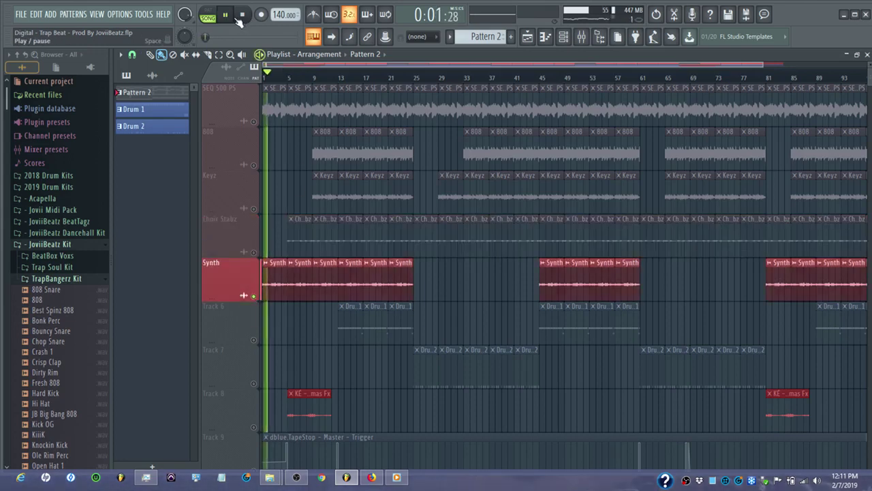
pyautogui.click(581, 36)
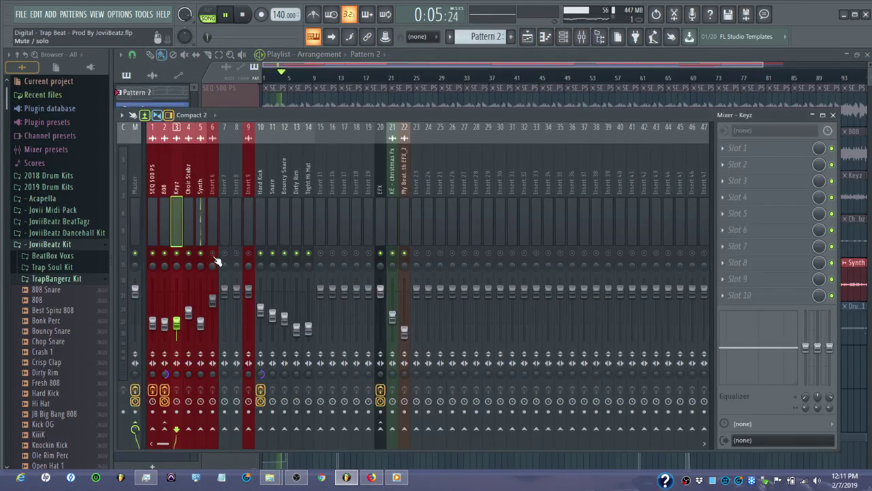
pyautogui.press('space')
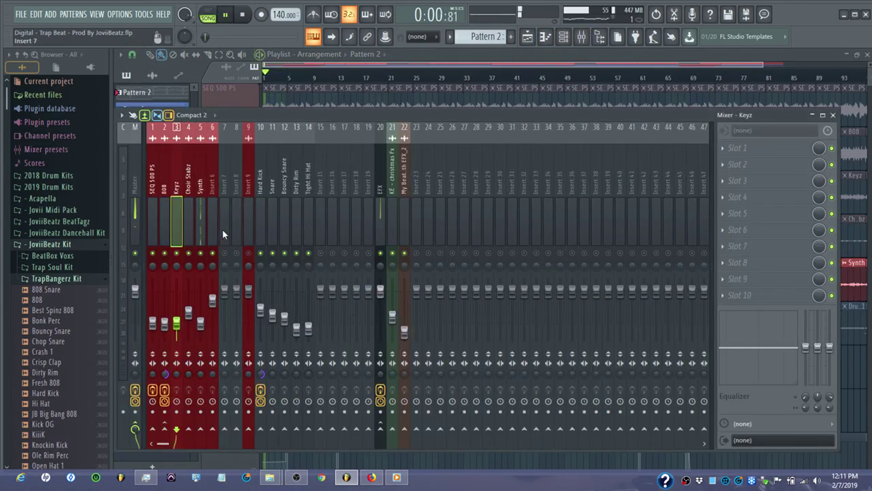
# Check the Synth mixer insert for effects, return to the playlist, and stop playback.
pyautogui.click(202, 191)
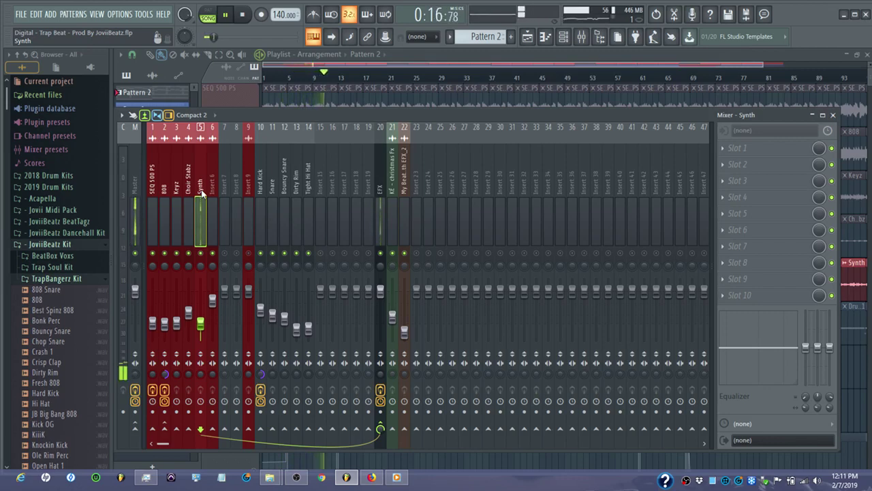
pyautogui.click(327, 66)
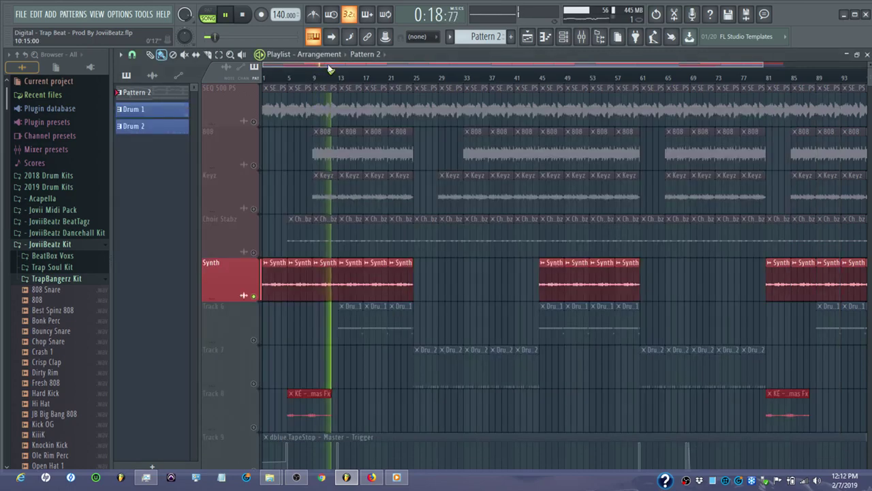
pyautogui.click(242, 15)
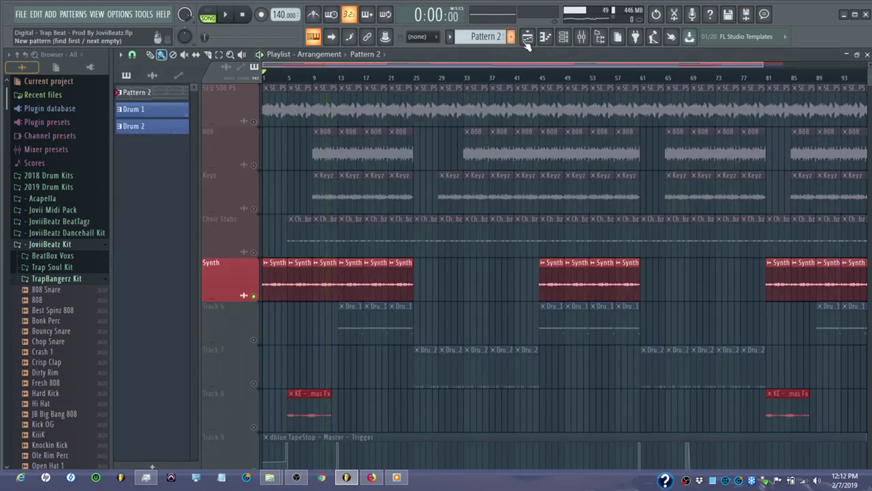
# Show the Drum 1 pattern in the channel rack, play it in pattern mode, and return to the playlist.
pyautogui.click(563, 36)
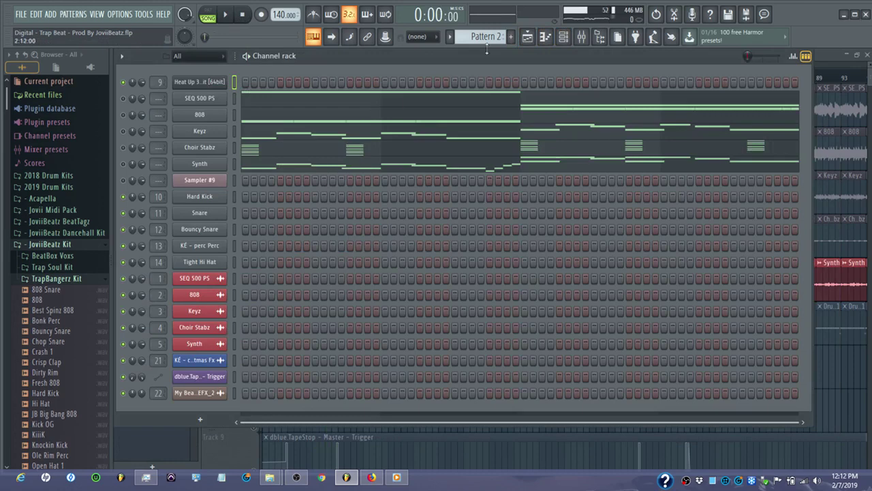
pyautogui.scroll(1, 485, 37)
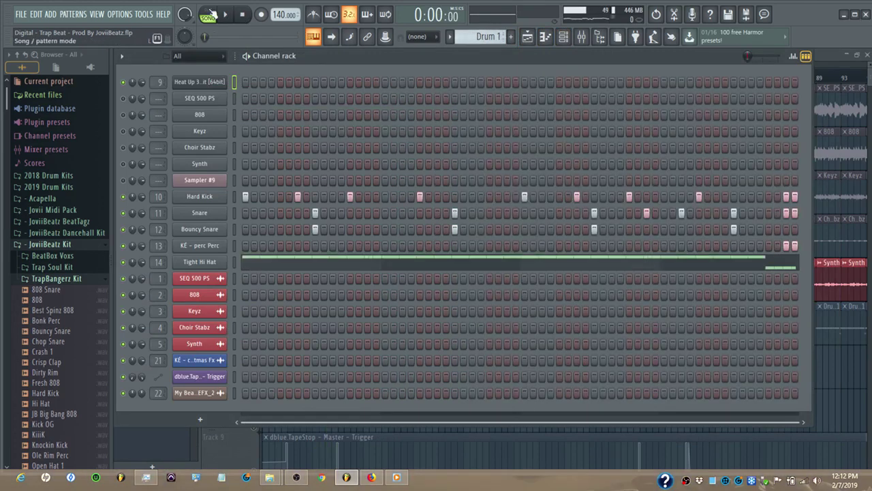
pyautogui.click(210, 15)
pyautogui.click(227, 15)
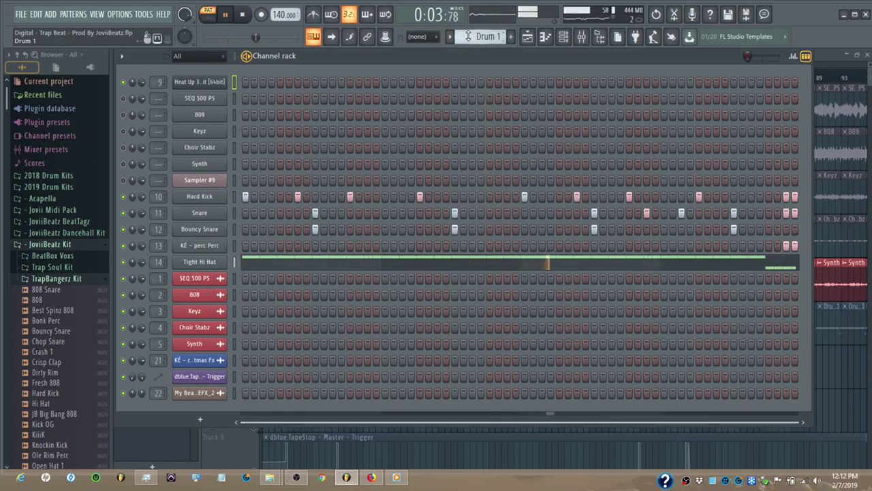
pyautogui.click(561, 39)
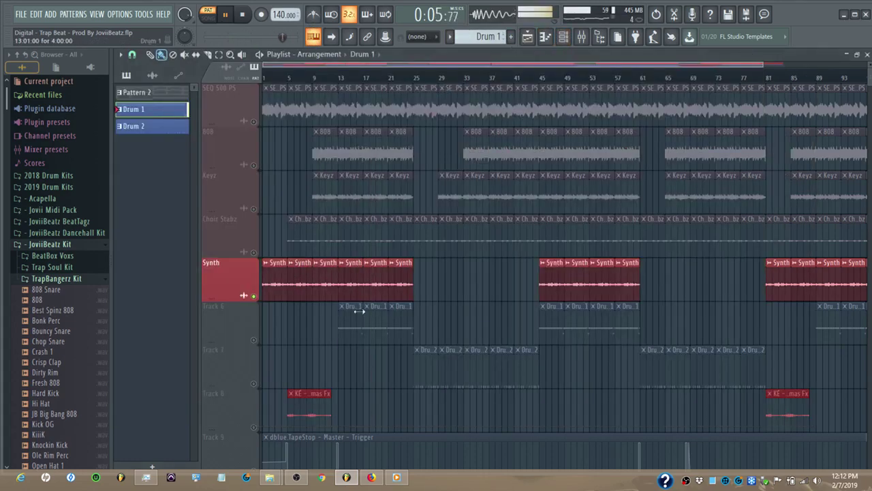
# Solo Track 6 with the Drum 1 clips, stop playback, and briefly review the Drum 1 steps in the channel rack.
pyautogui.click(254, 340)
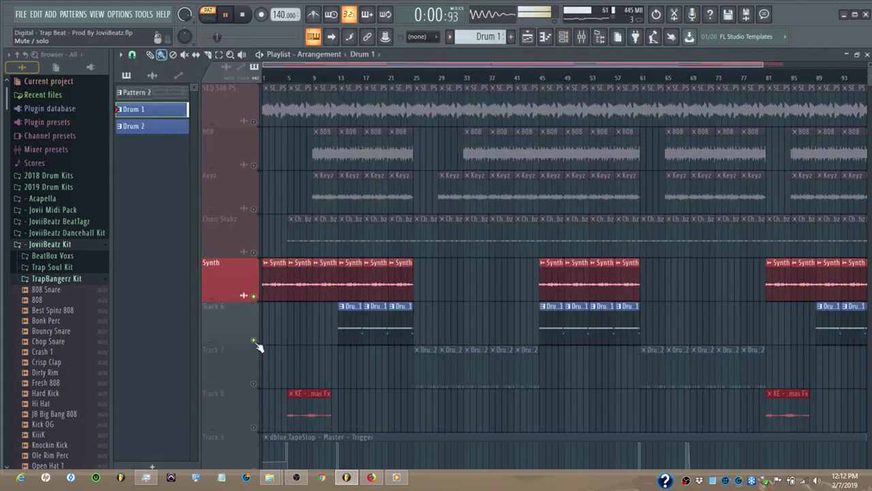
pyautogui.rightClick(256, 341)
pyautogui.press('space')
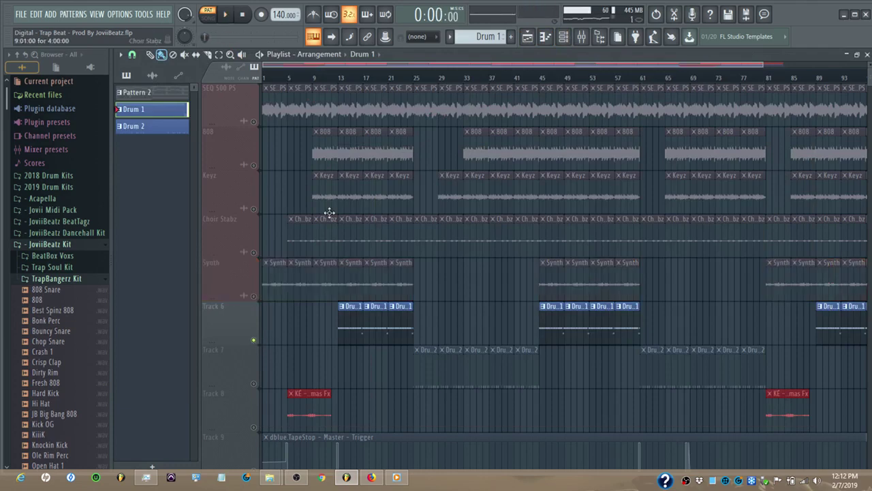
pyautogui.click(563, 37)
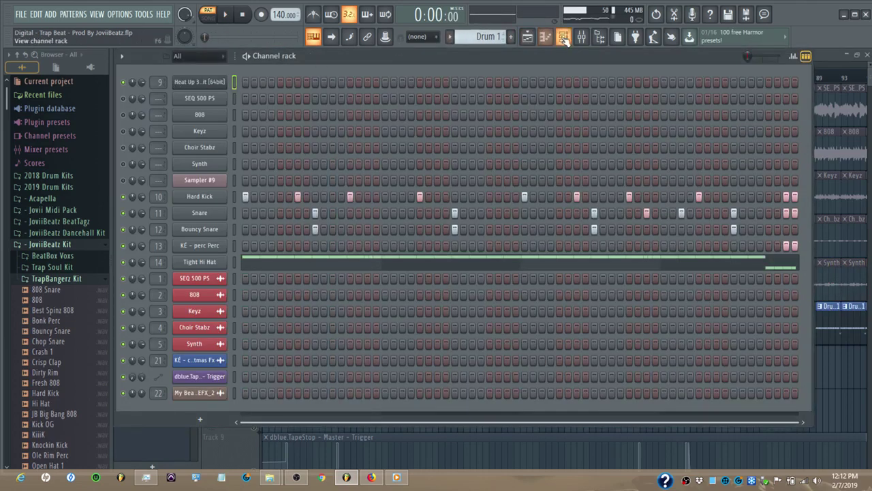
pyautogui.click(563, 37)
# Solo Track 7 with the Drum 2 clips and play it in song mode from just before bar 25.
pyautogui.scroll(-3, 409, 273)
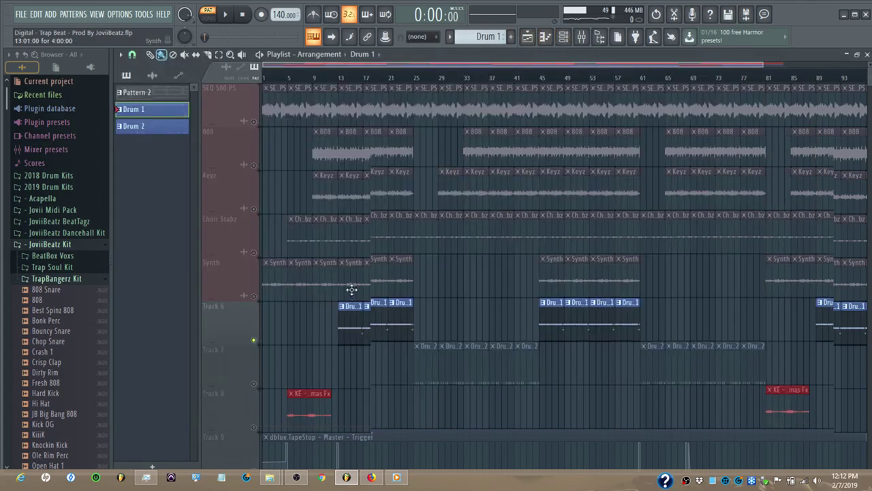
pyautogui.click(422, 245)
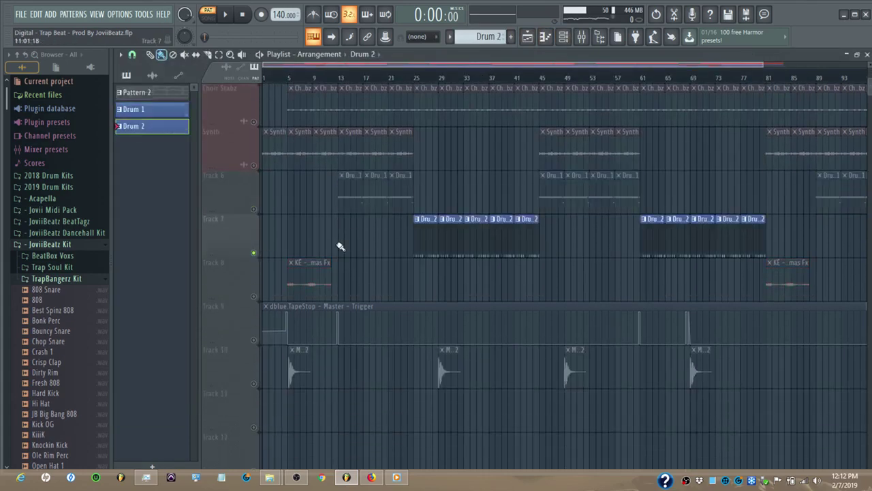
pyautogui.click(408, 77)
pyautogui.press('space')
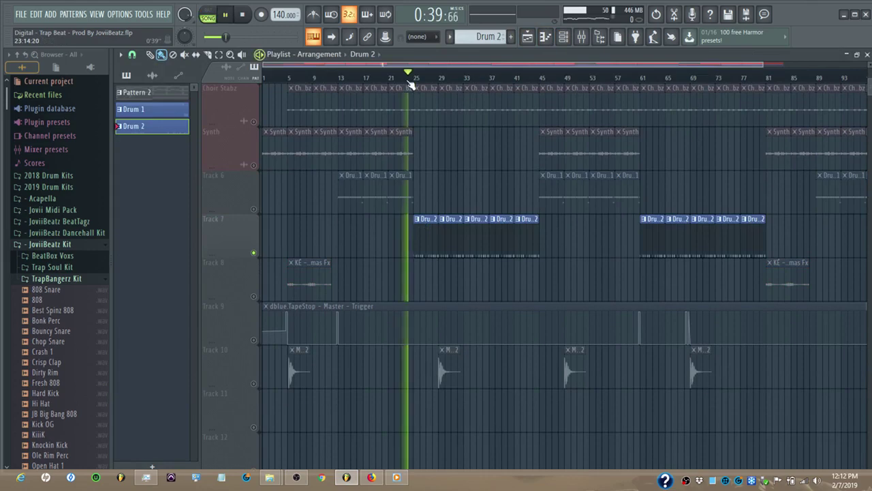
# Examine the Drum 2 pattern's notes in the Hard Kick piano roll and channel rack, and return to the stopped playlist.
pyautogui.doubleClick(421, 253)
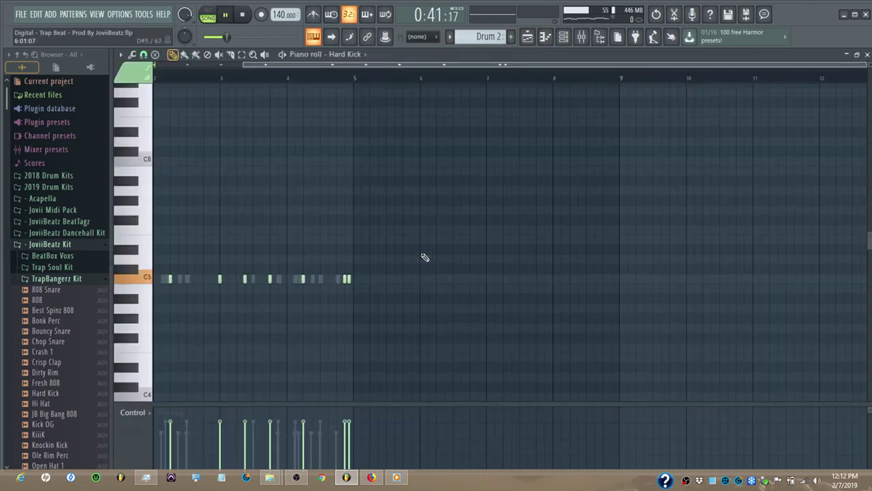
pyautogui.click(563, 37)
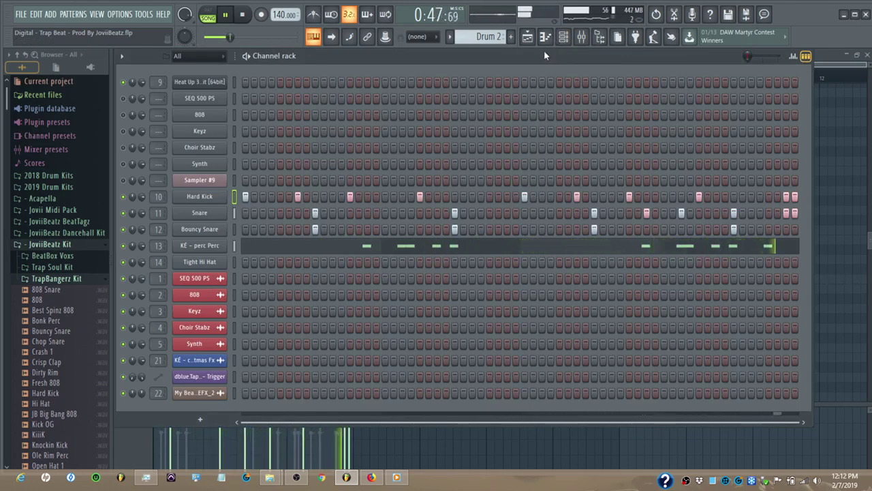
pyautogui.click(557, 39)
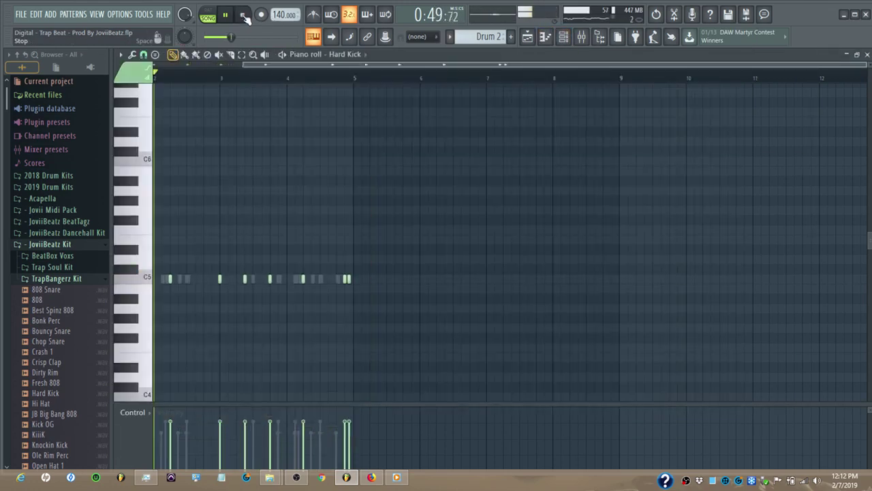
pyautogui.click(528, 37)
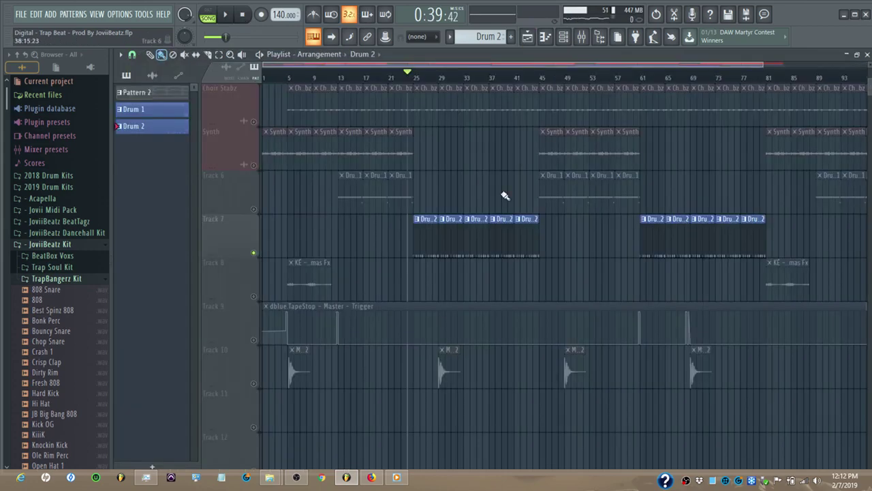
# Solo Track 8 with the christmas Fx clips and listen to it from just before bar 5.
pyautogui.click(305, 281)
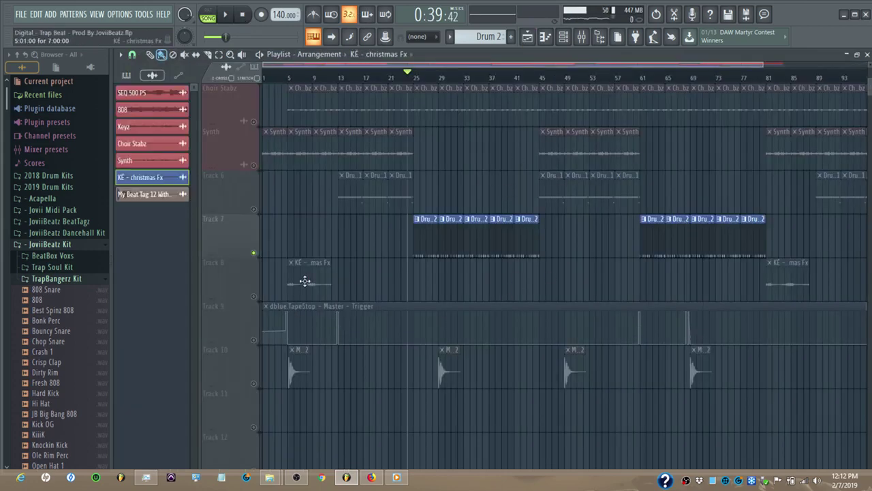
pyautogui.click(257, 298)
pyautogui.click(282, 77)
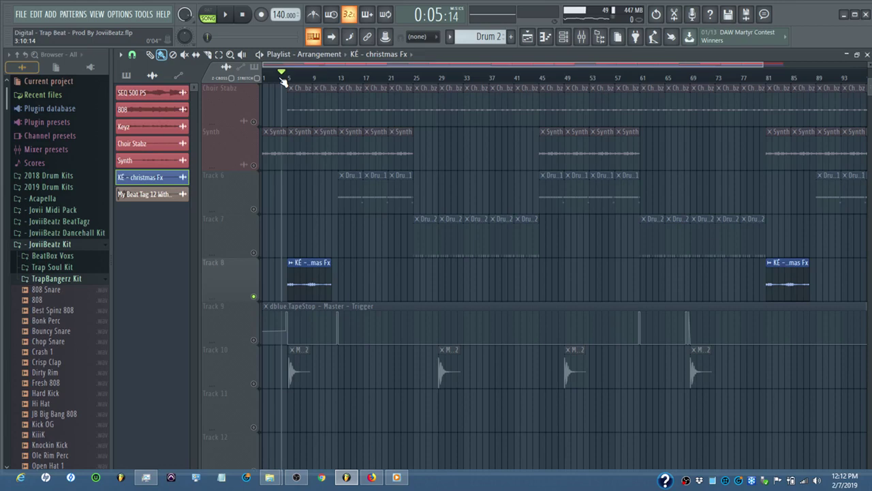
pyautogui.press('space')
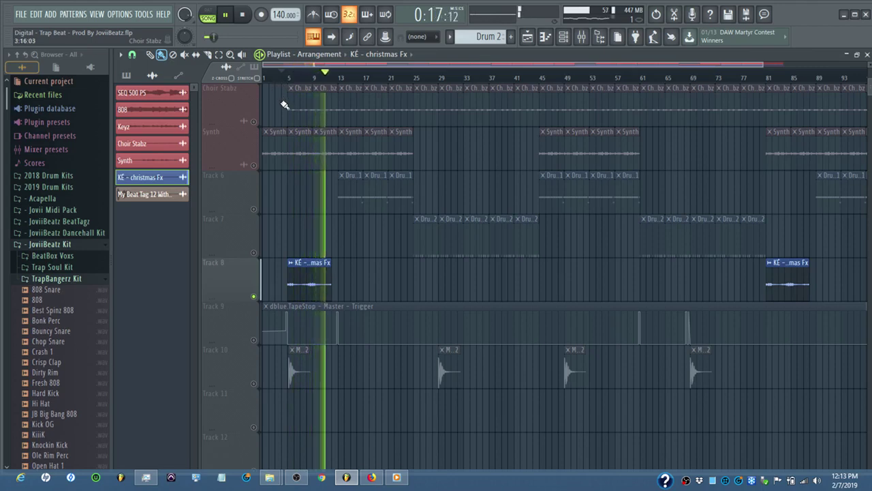
pyautogui.press('space')
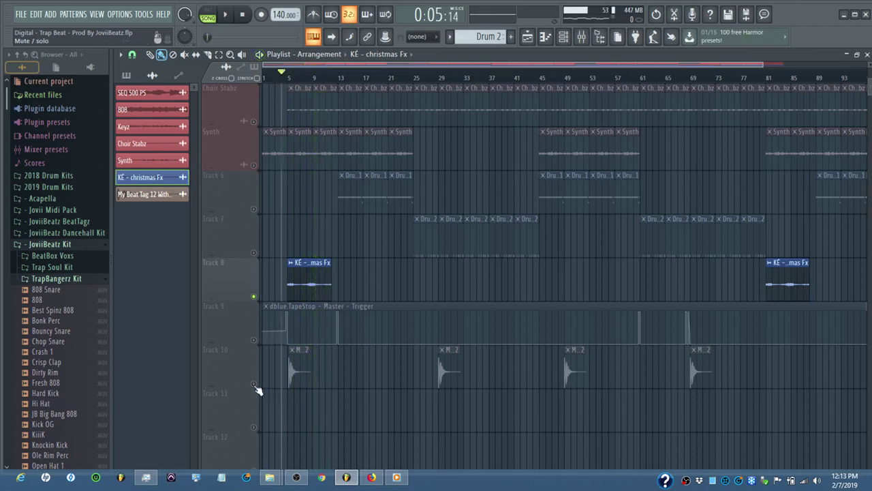
# Solo Track 10 with the beat tag clips and listen to it from just before bar 5.
pyautogui.click(257, 386)
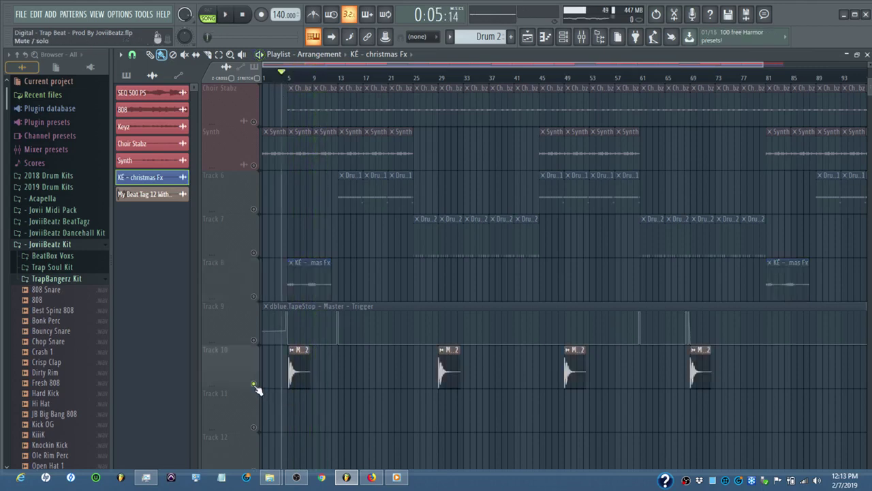
pyautogui.press('space')
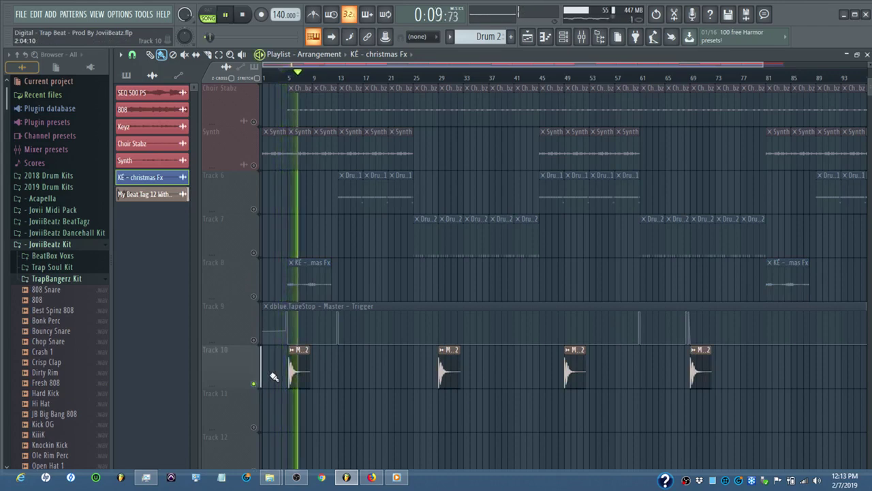
pyautogui.press('space')
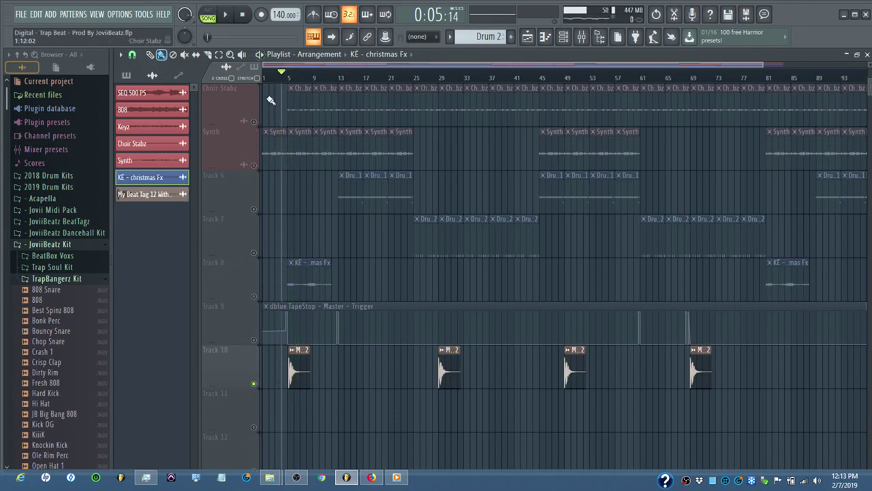
# Turn off soloing so every playlist track is active again, and return the playhead to the song's start.
pyautogui.click(257, 122)
pyautogui.scroll(3, 312, 243)
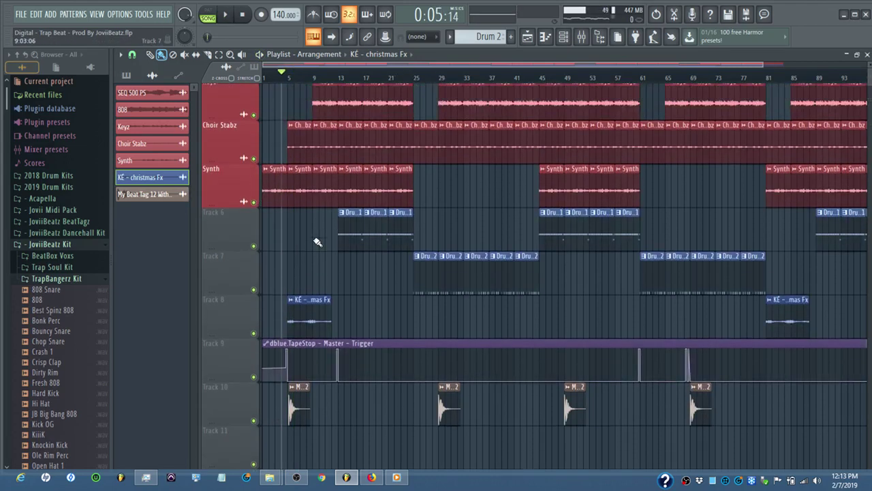
pyautogui.click(245, 16)
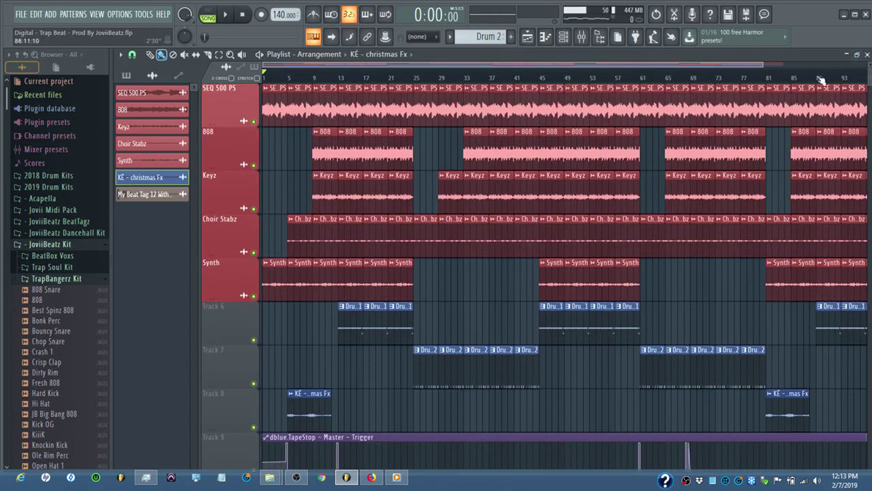
# Play the full arrangement from the start and check the levels of the active mixer inserts before returning to the playlist.
pyautogui.moveTo(870, 66); pyautogui.dragTo(869, 62)
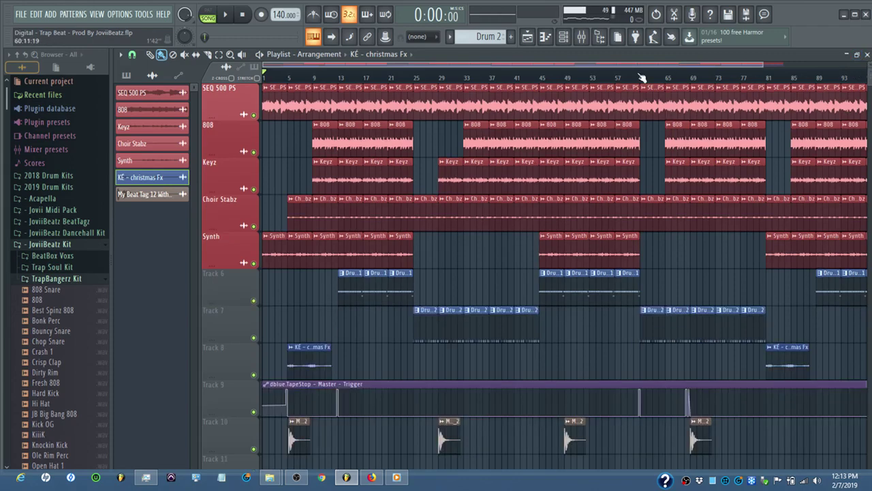
pyautogui.scroll(-2, 641, 78)
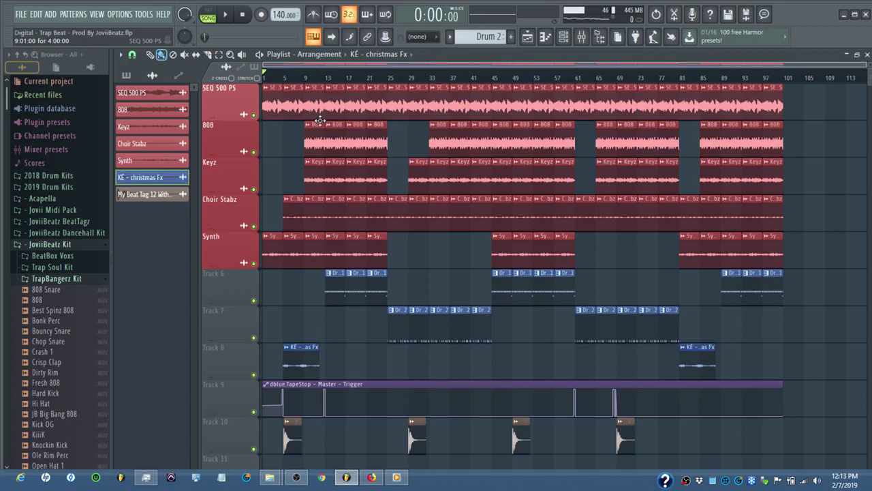
pyautogui.click(230, 20)
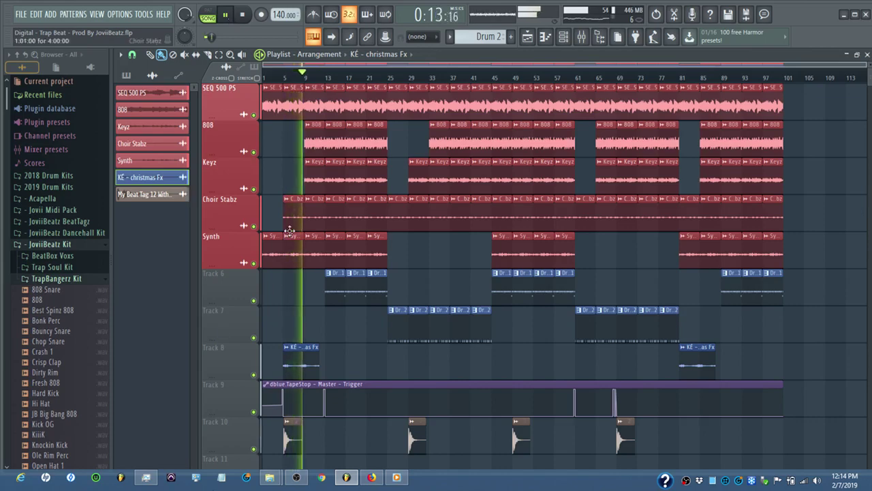
pyautogui.click(581, 37)
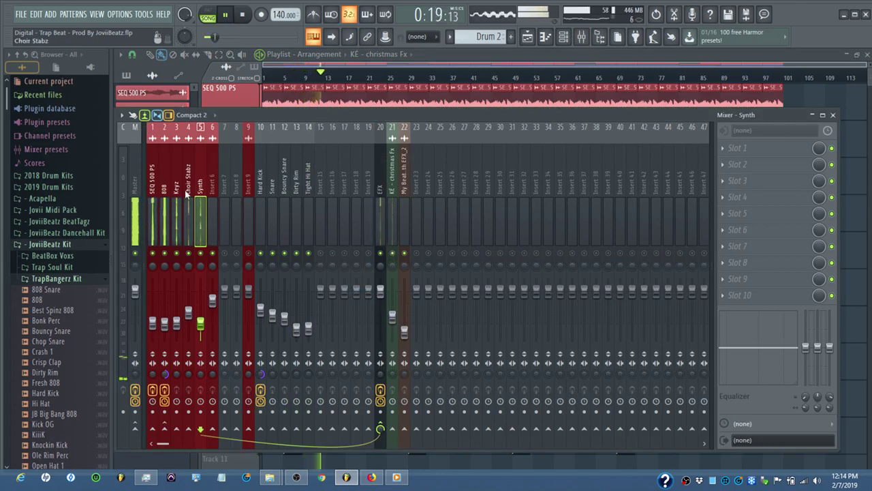
pyautogui.click(397, 63)
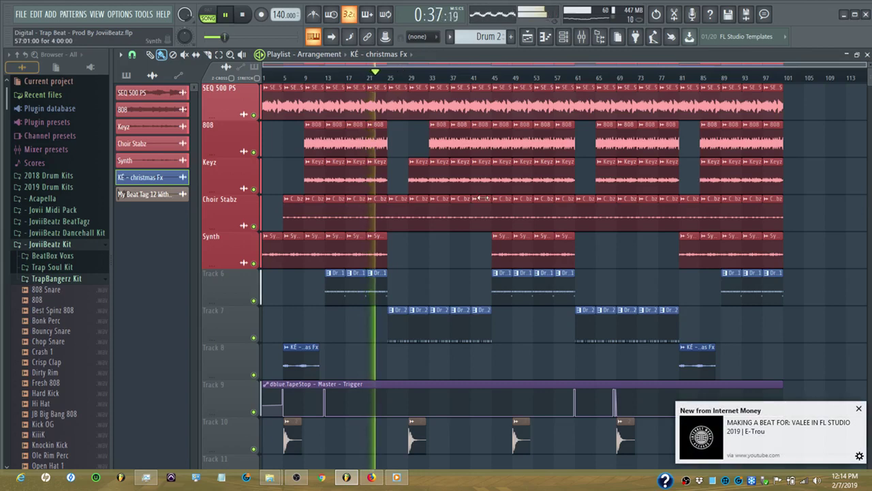
# Dismiss the video notification, look over the lower playlist tracks during playback, and stop the song.
pyautogui.click(859, 410)
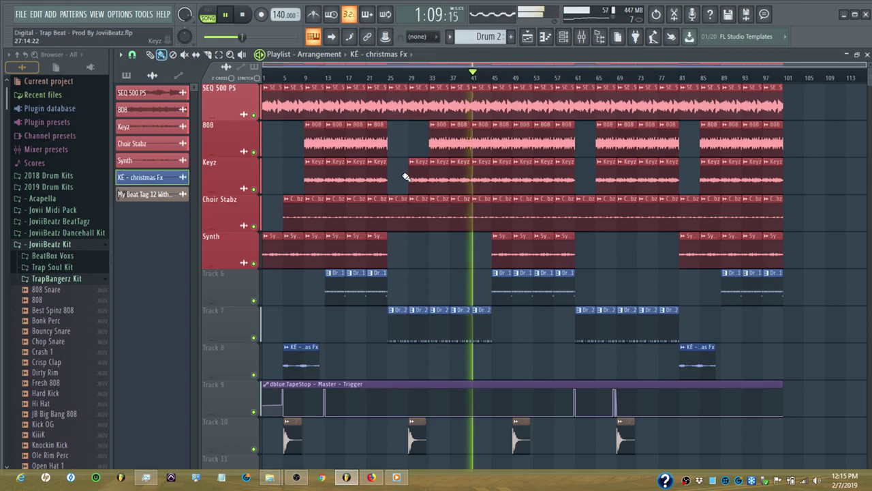
pyautogui.scroll(-3, 460, 316)
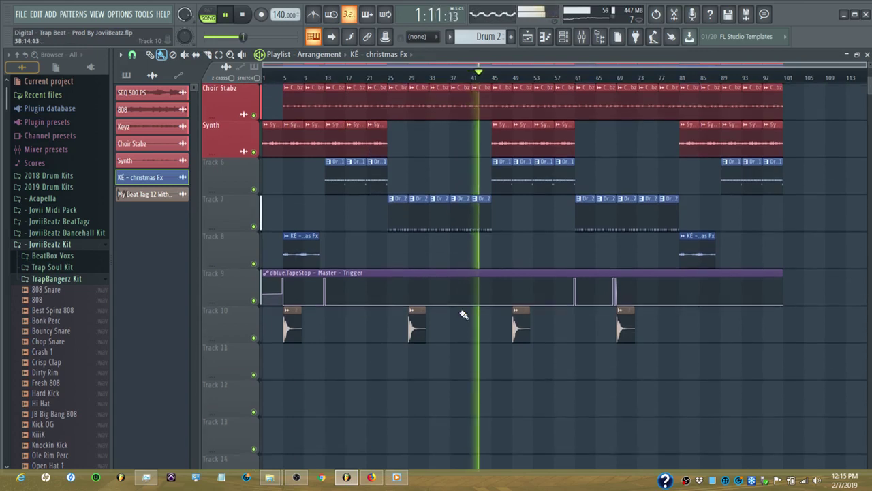
pyautogui.scroll(2, 461, 315)
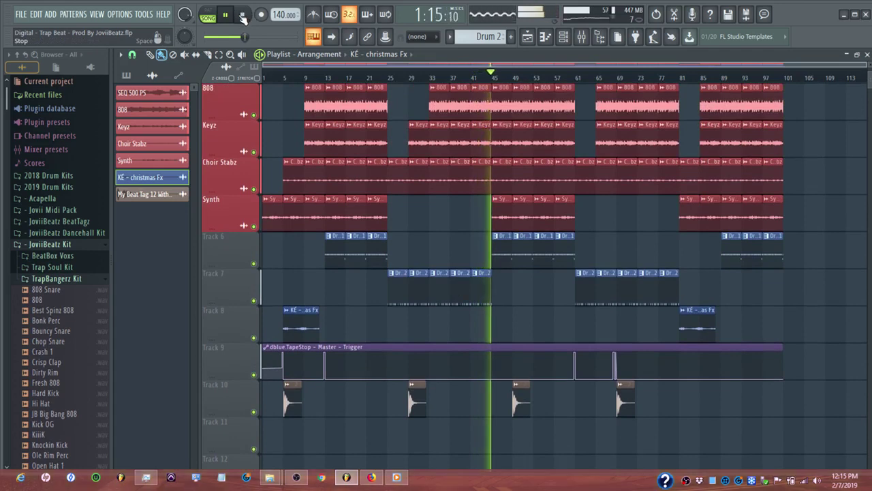
pyautogui.click(243, 14)
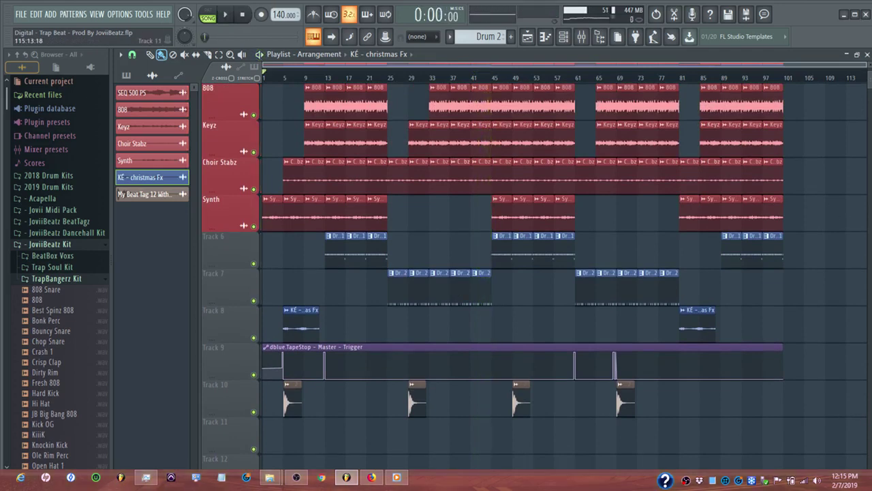